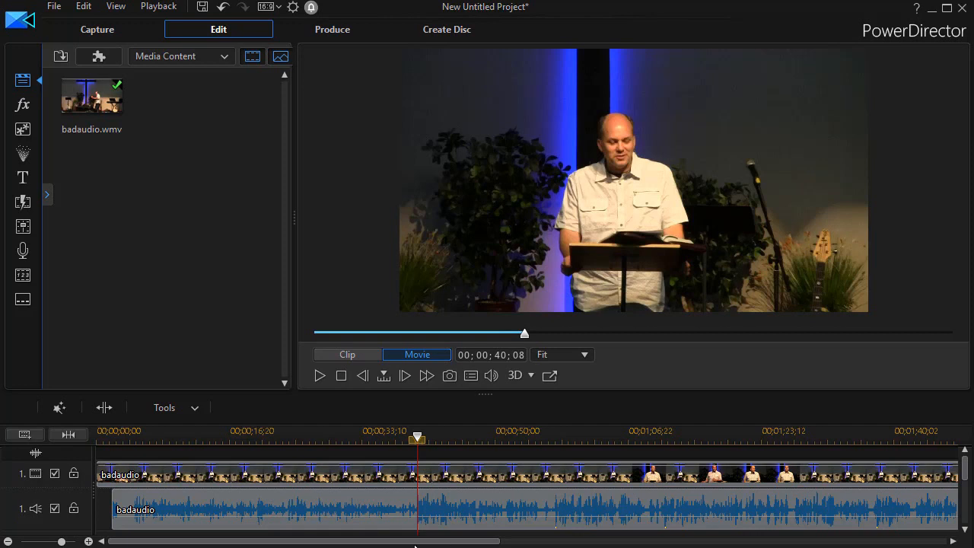
Play and scrub the movie between about 00;00;54;00 and 00;01;02;02 to find a recognizable spoken moment for syncing the audio.
click(320, 377)
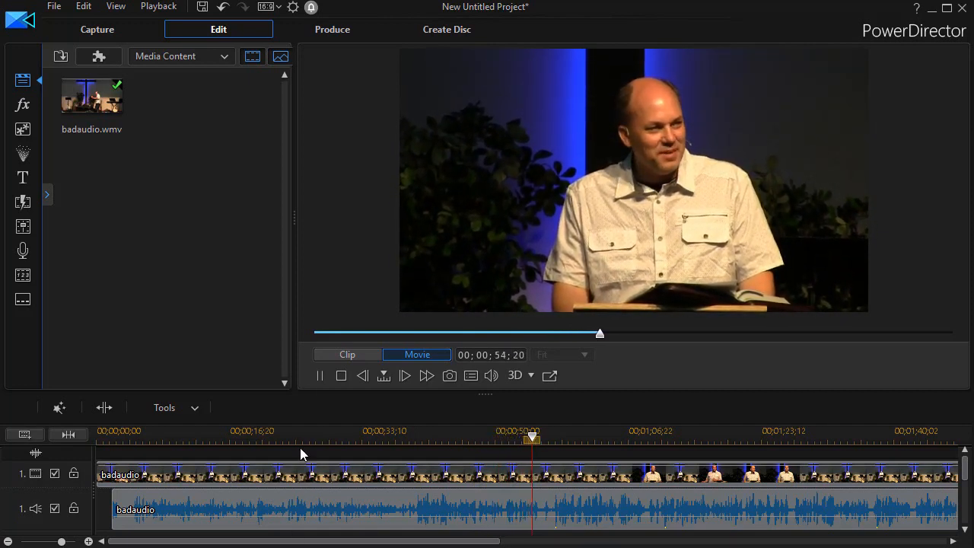
click(319, 381)
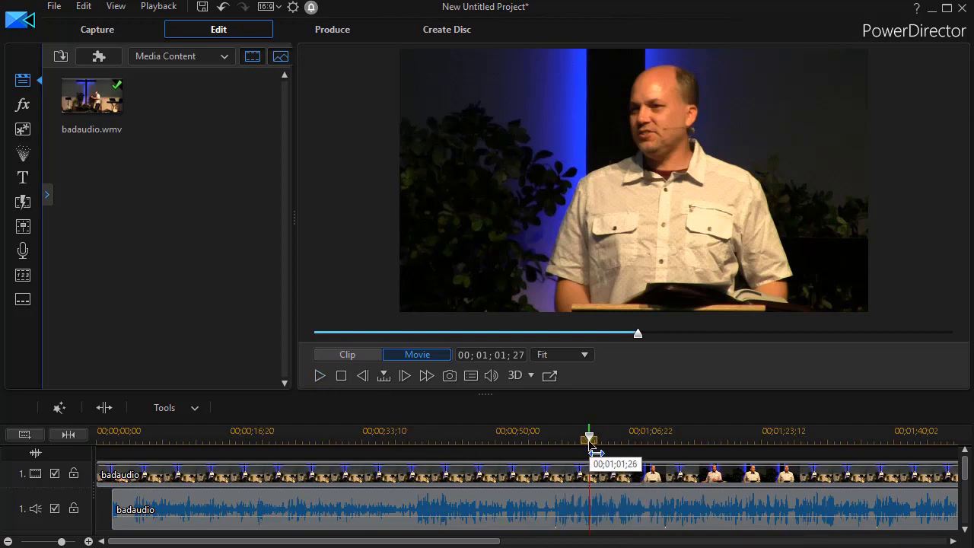
drag(590, 451, 556, 444)
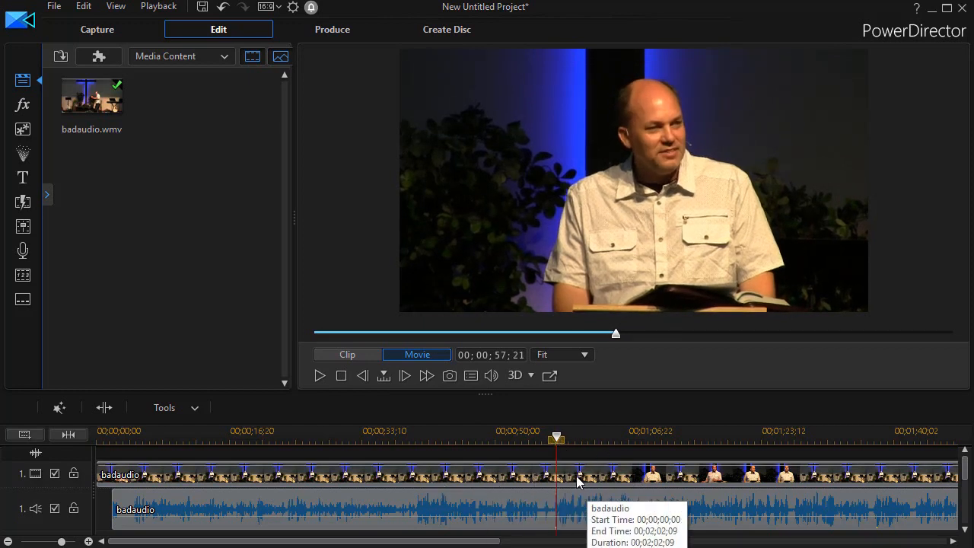
drag(560, 445, 526, 442)
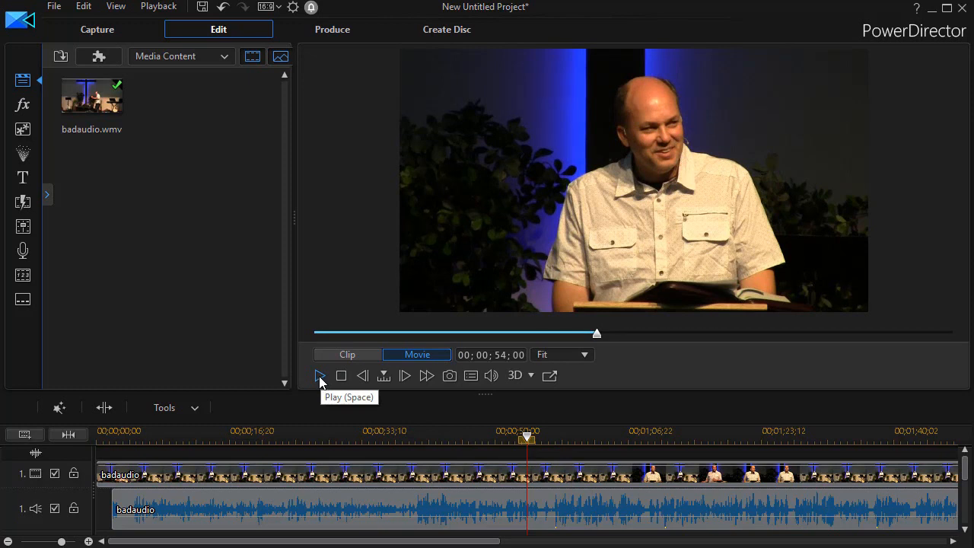
click(319, 376)
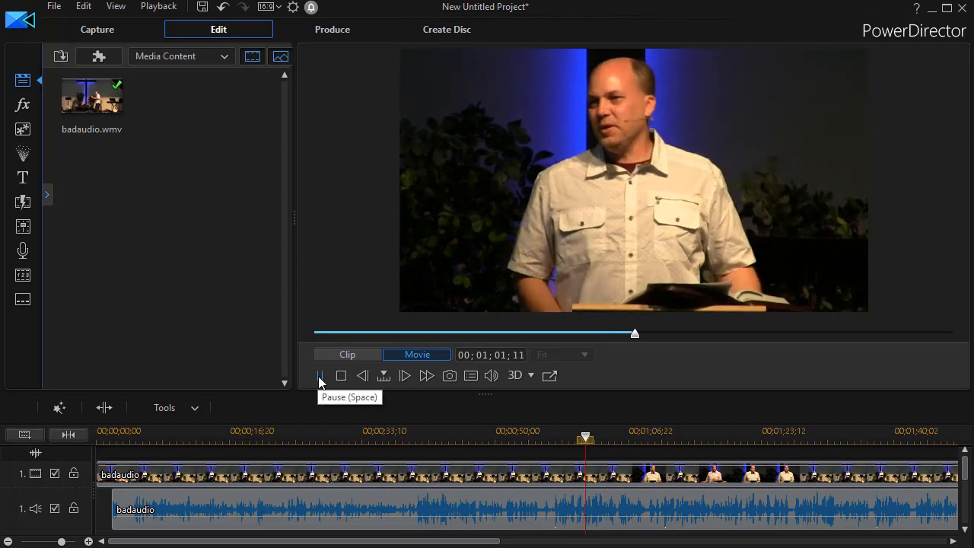
click(319, 377)
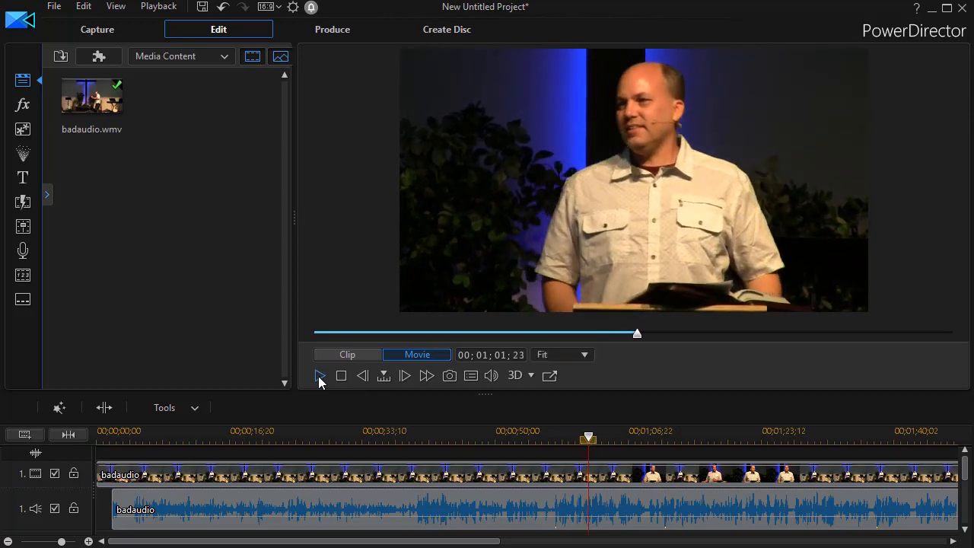
drag(591, 440, 675, 439)
click(590, 439)
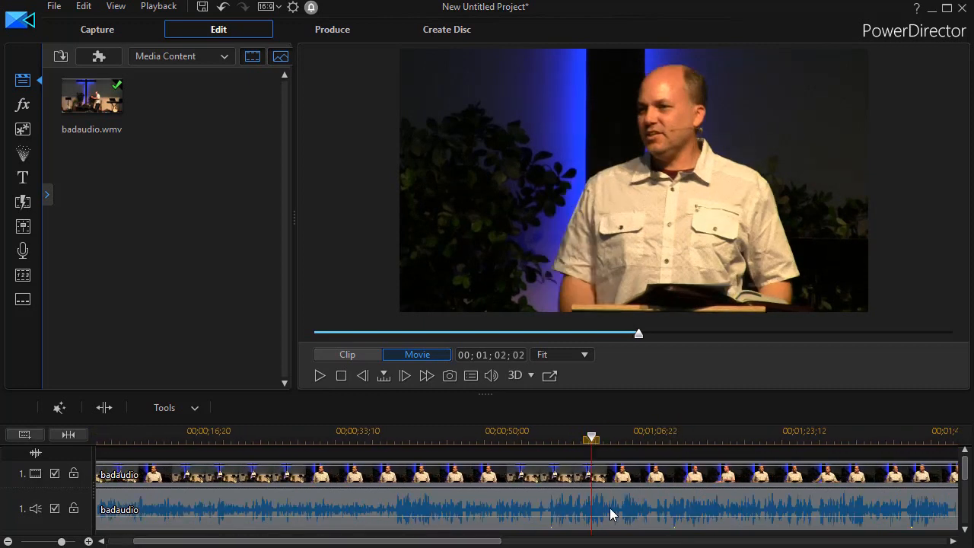
Turn off audio track 1 and add a timeline marker at 00;01;01;05 with the note "Story about".
click(55, 508)
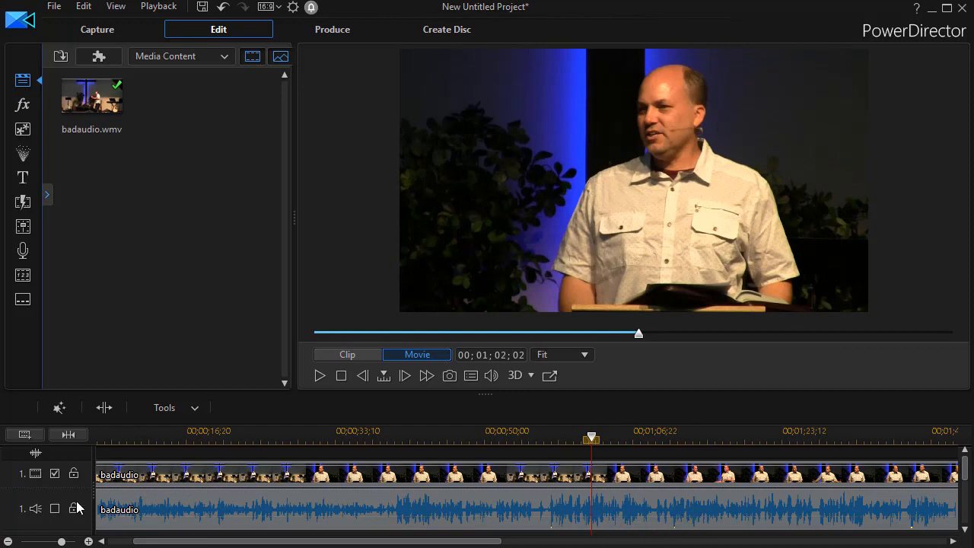
drag(592, 437, 549, 440)
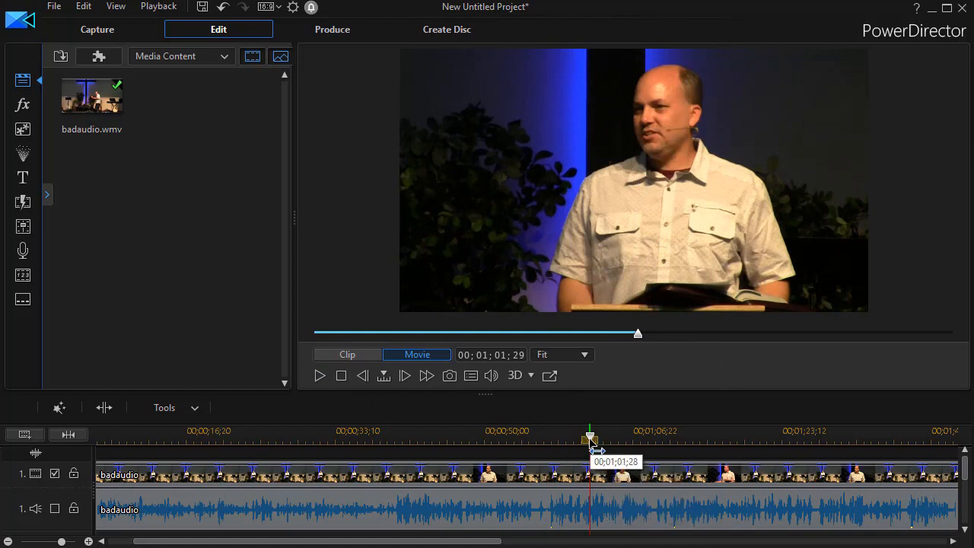
click(583, 441)
right_click(583, 440)
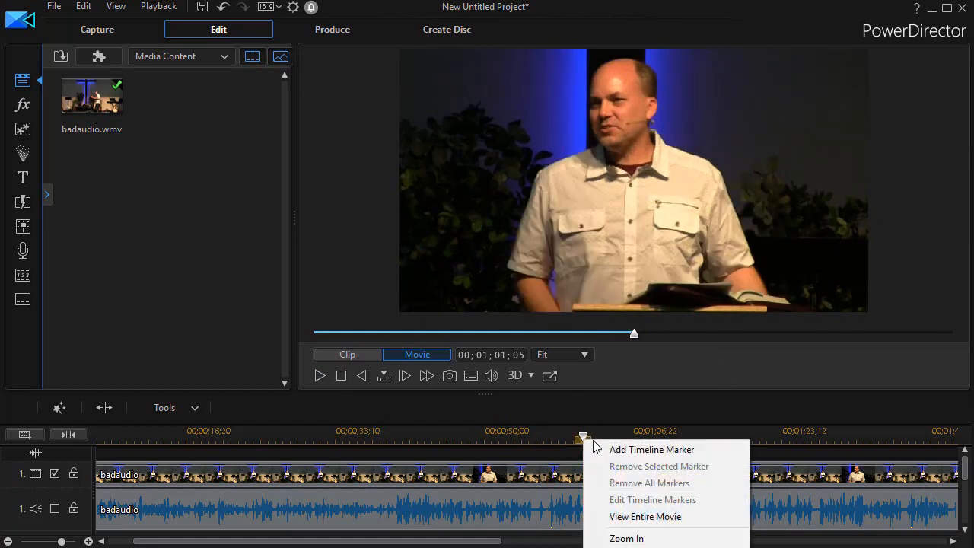
click(621, 449)
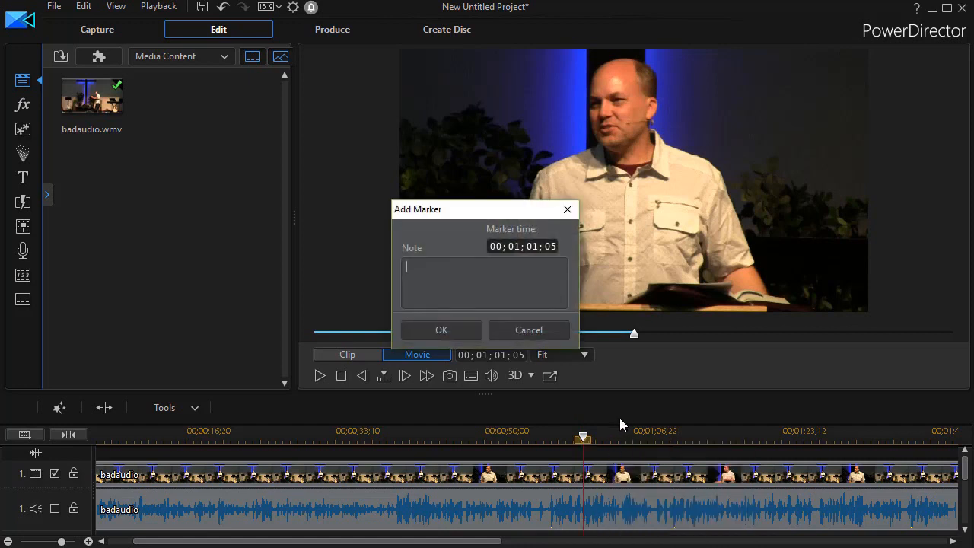
text(Story about)
click(443, 330)
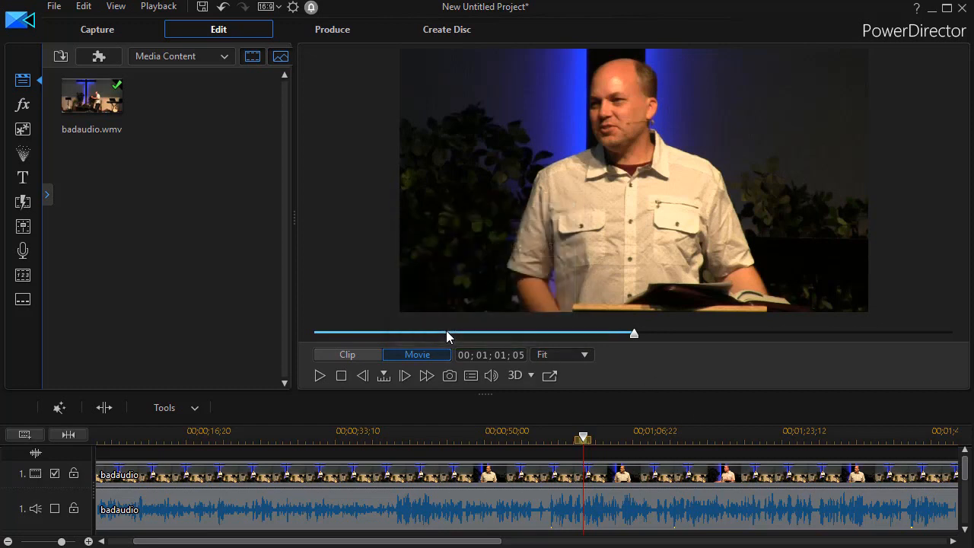
Turn audio track 1 back on and open Automatic Music Beat Detection for the badaudio audio clip.
click(54, 509)
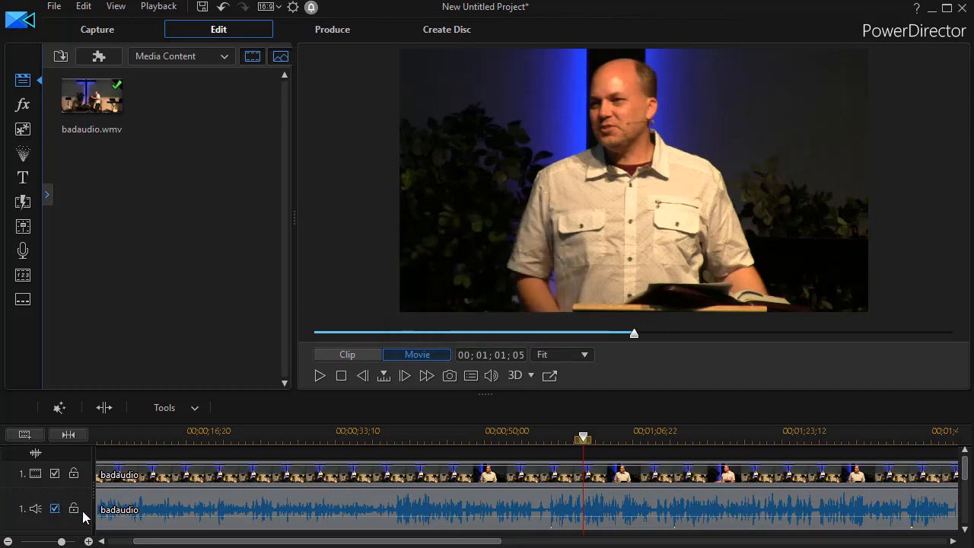
right_click(525, 518)
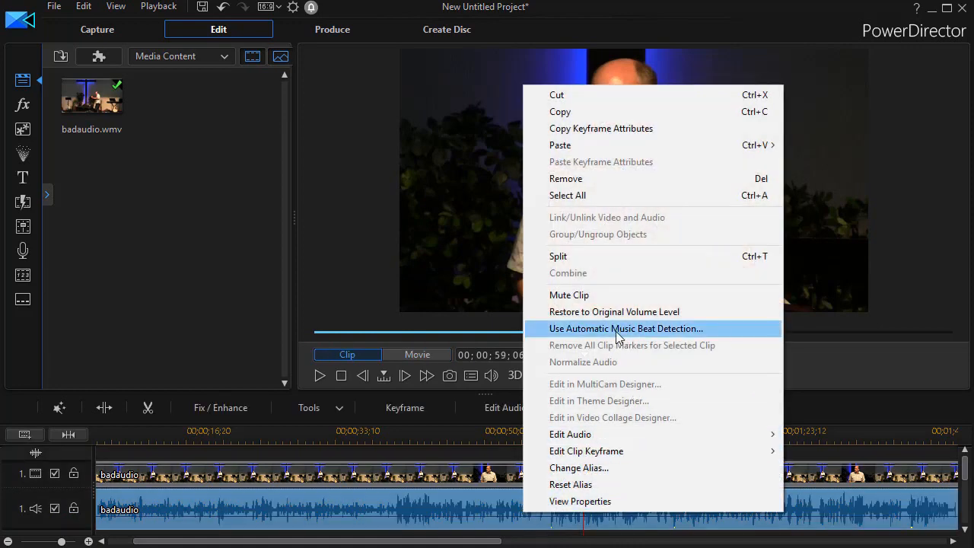
click(619, 335)
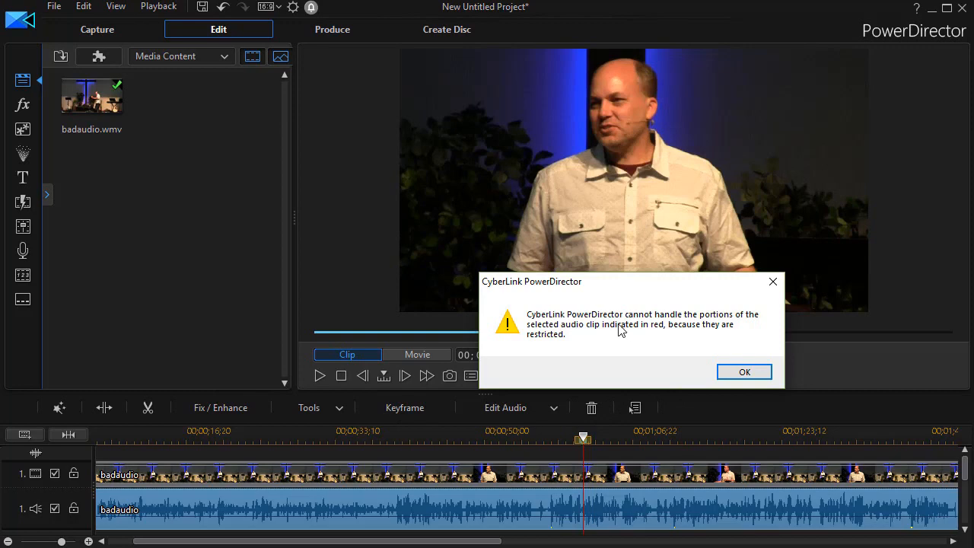
click(746, 373)
Play the audio from 00;00;58;12, manually add one beat marker where the matching words start, and apply it to the clip.
drag(548, 82, 252, 114)
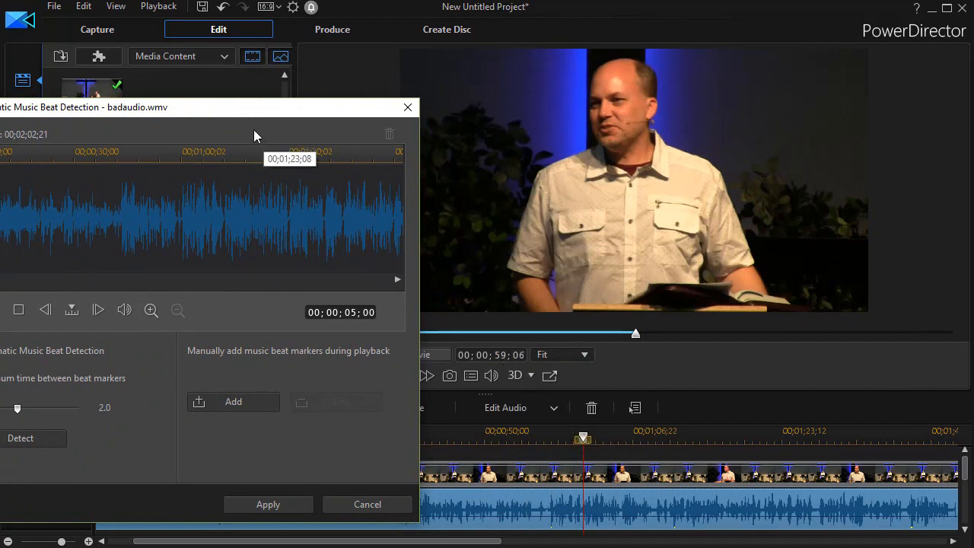
drag(225, 112, 576, 126)
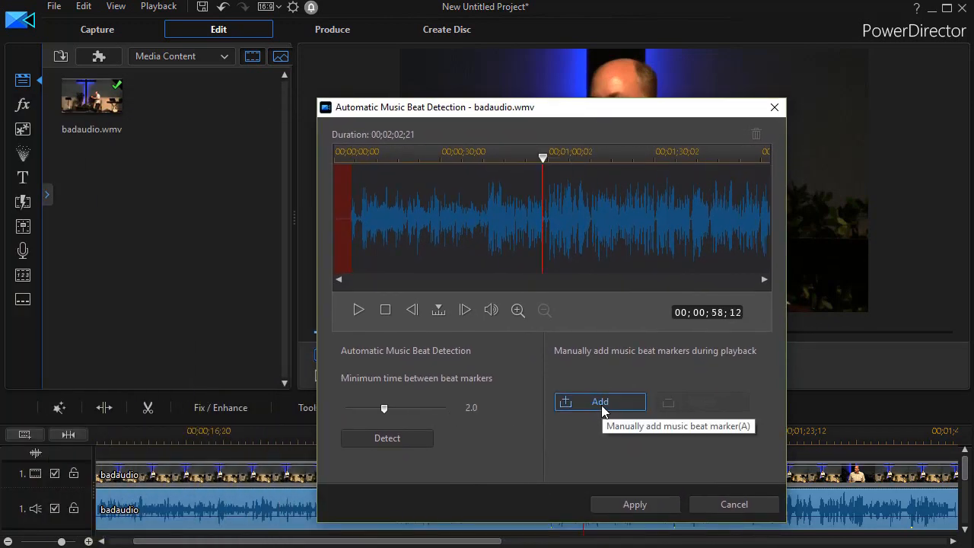
click(358, 311)
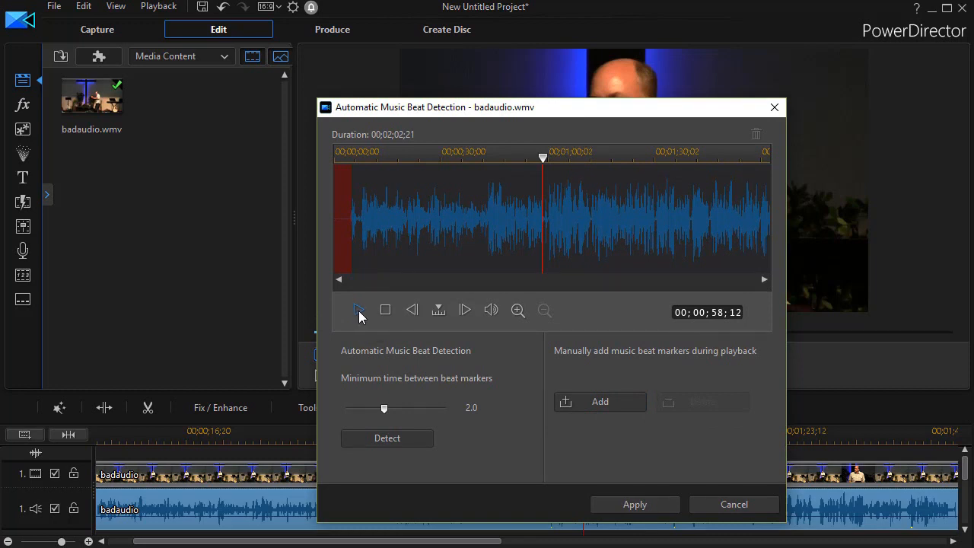
click(609, 404)
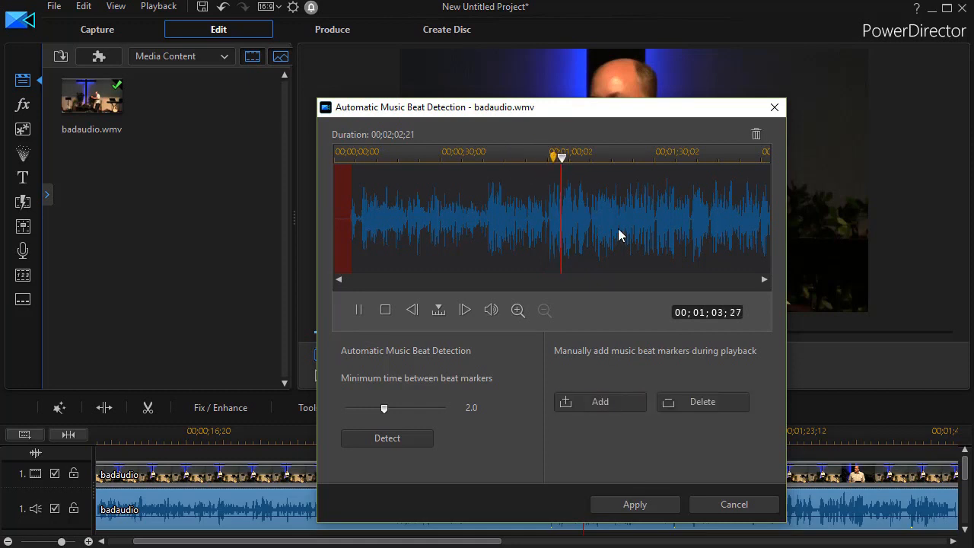
click(385, 310)
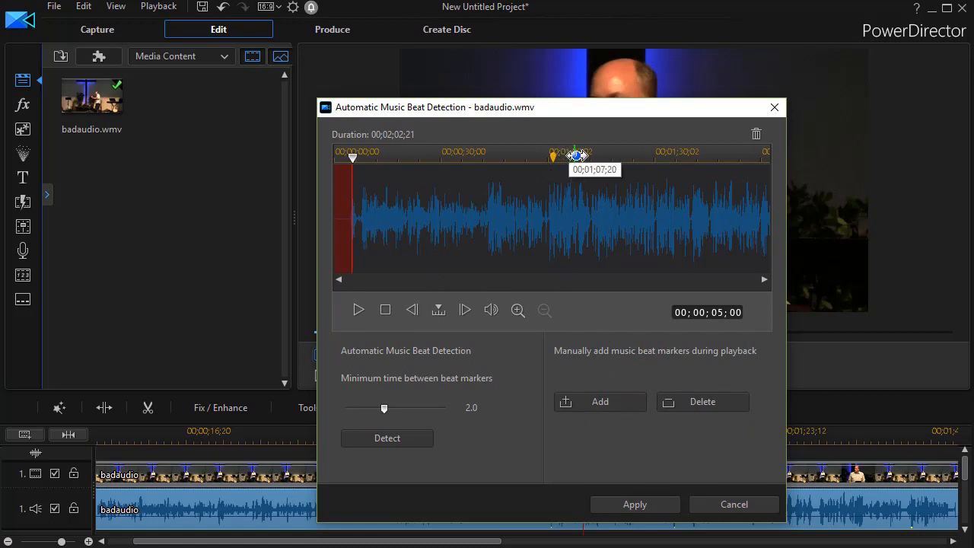
click(639, 507)
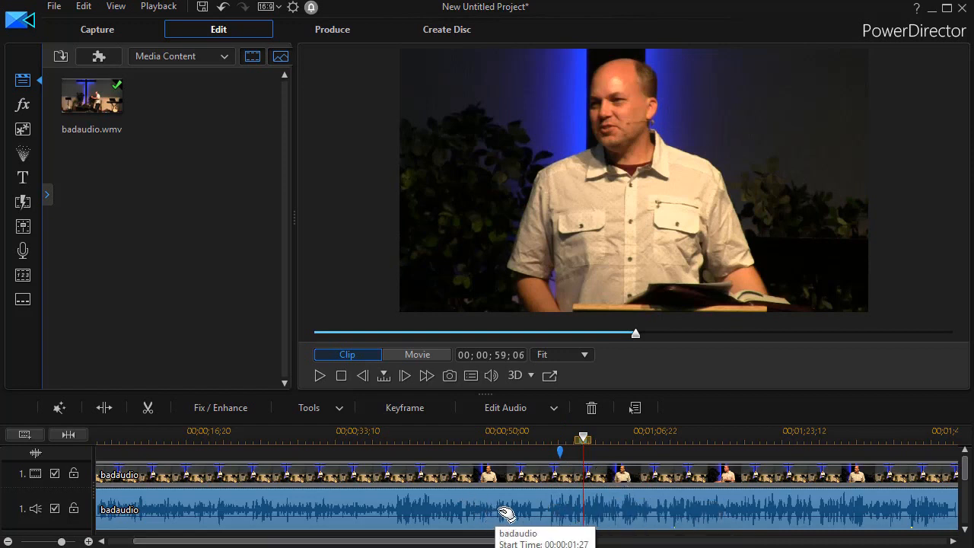
Move the audio clip later on the timeline so its beat marker lines up with the timeline marker.
drag(512, 514, 510, 513)
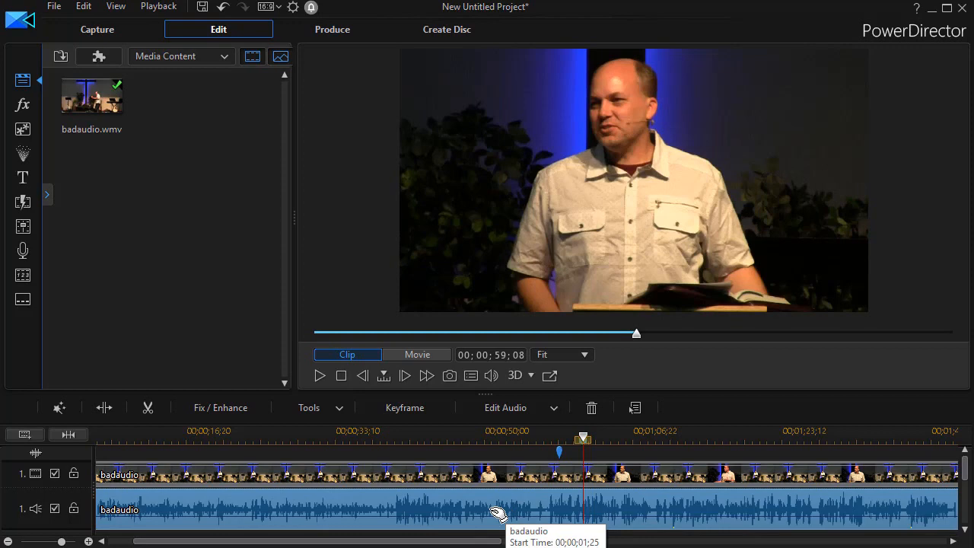
click(595, 440)
drag(593, 437, 792, 442)
click(541, 513)
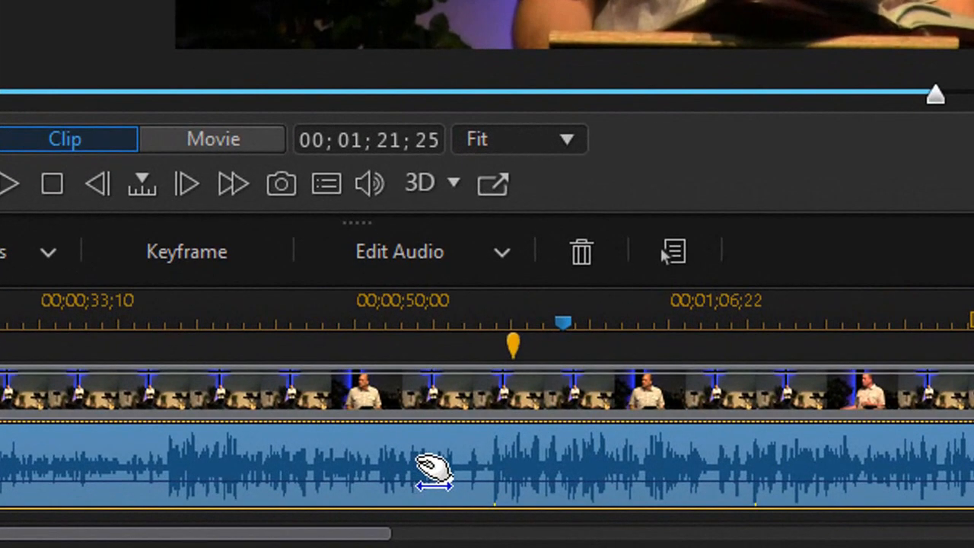
drag(455, 480, 522, 477)
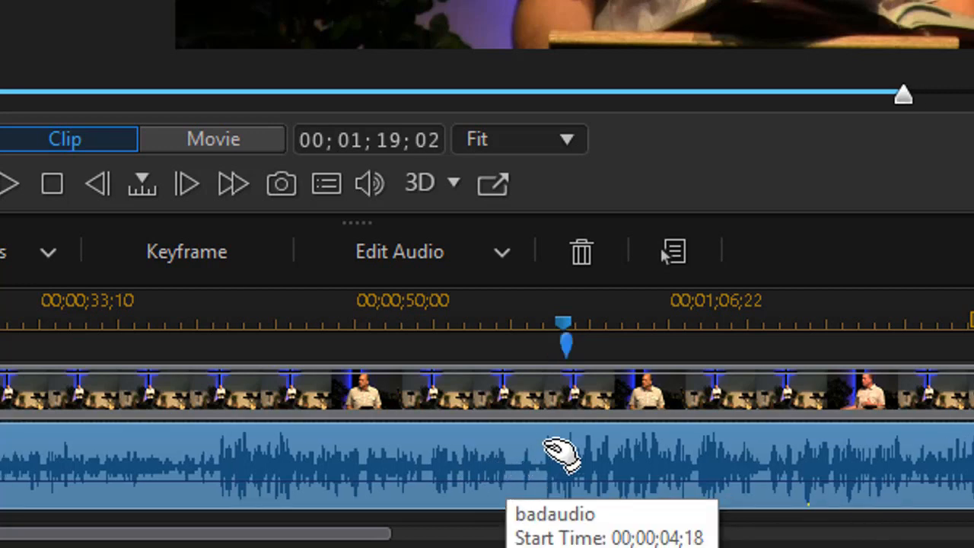
Check the lip sync from 00;00;59;16, nudge the audio clip slightly earlier frame by frame, and replay the passage.
drag(754, 305, 973, 299)
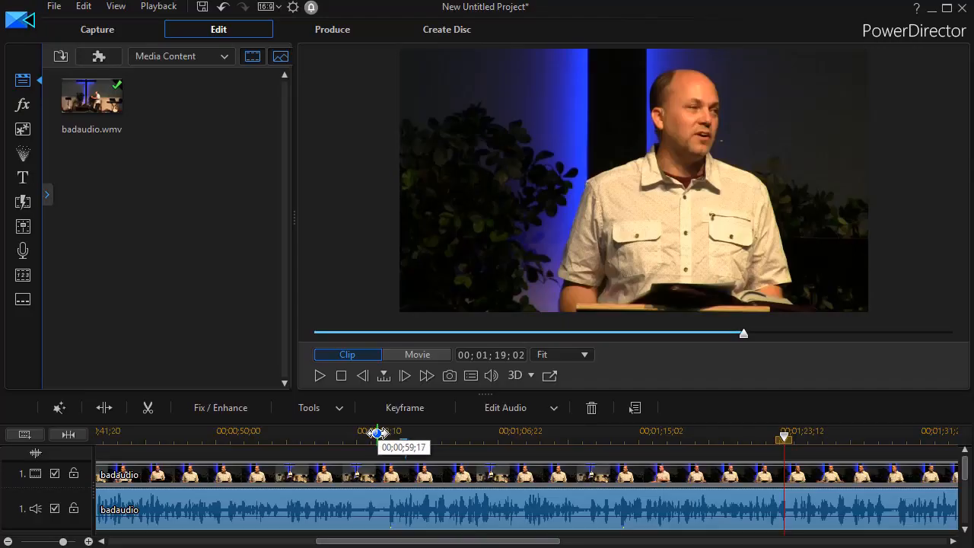
click(266, 309)
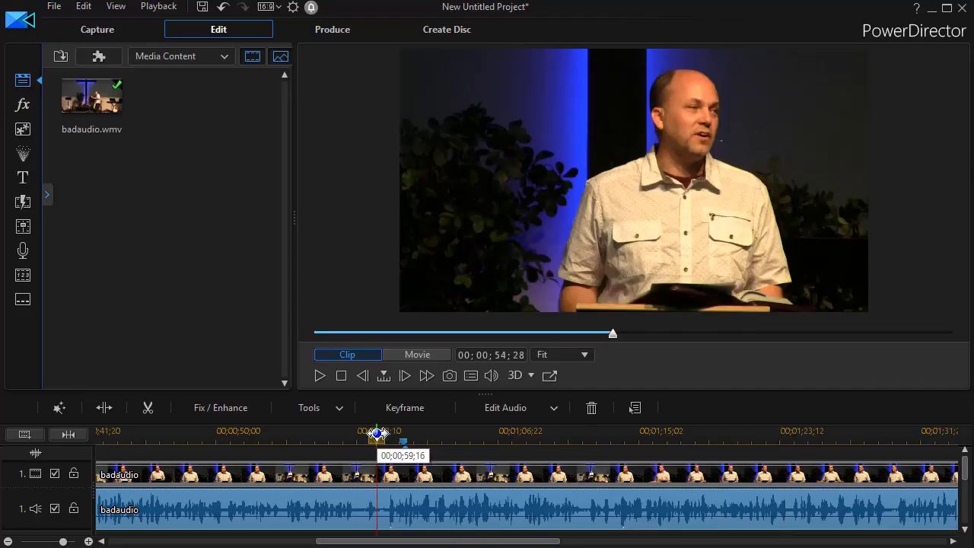
click(320, 376)
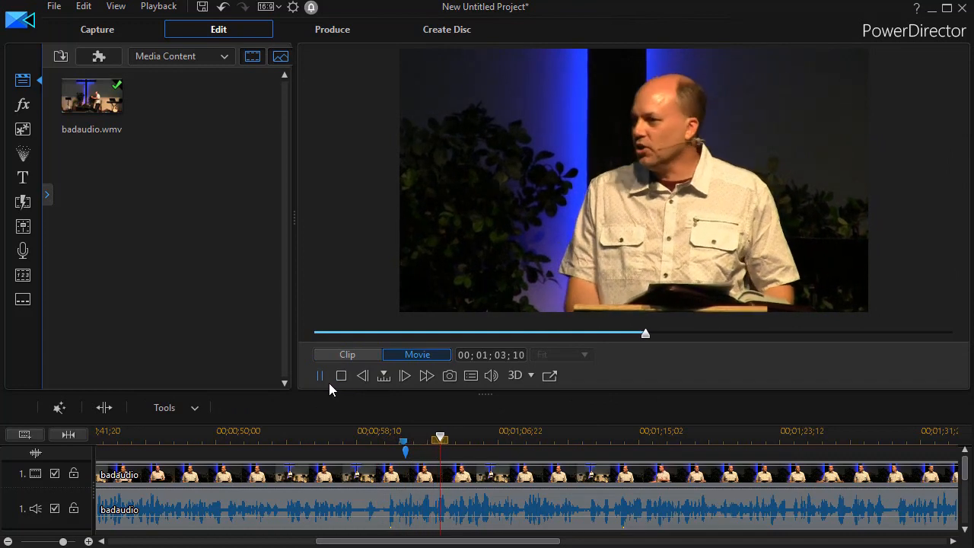
click(725, 522)
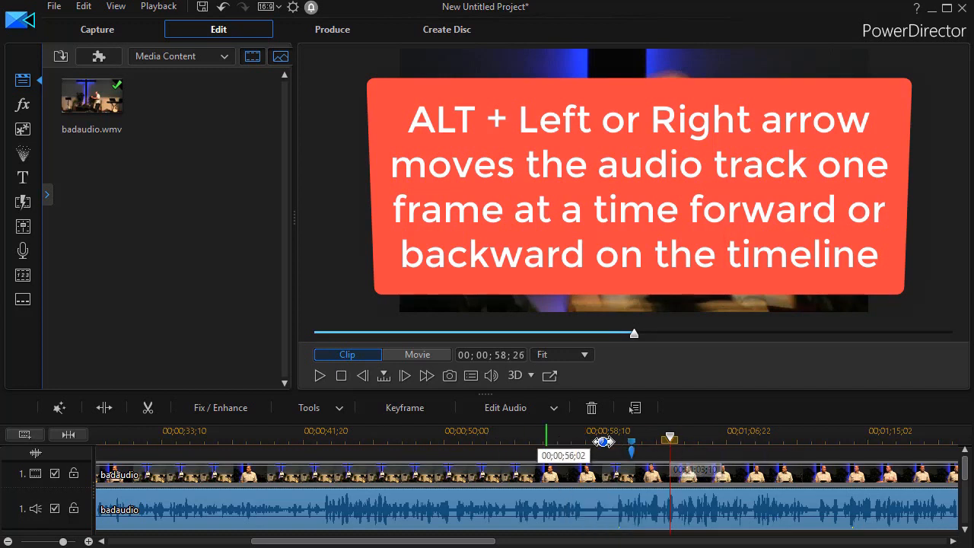
click(320, 376)
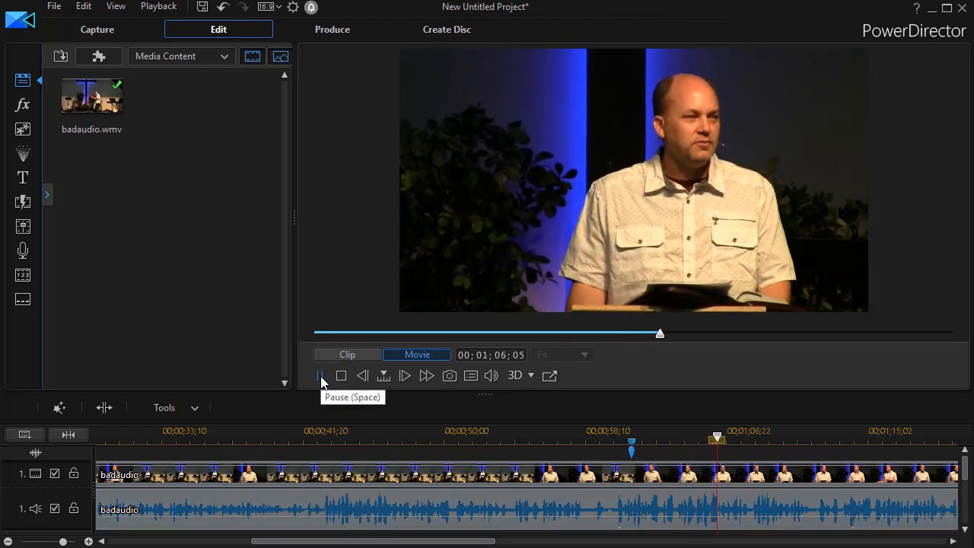
Nudge the audio clip a few frames later and replay the movie from 00;00;59;16 to check the sync.
click(462, 515)
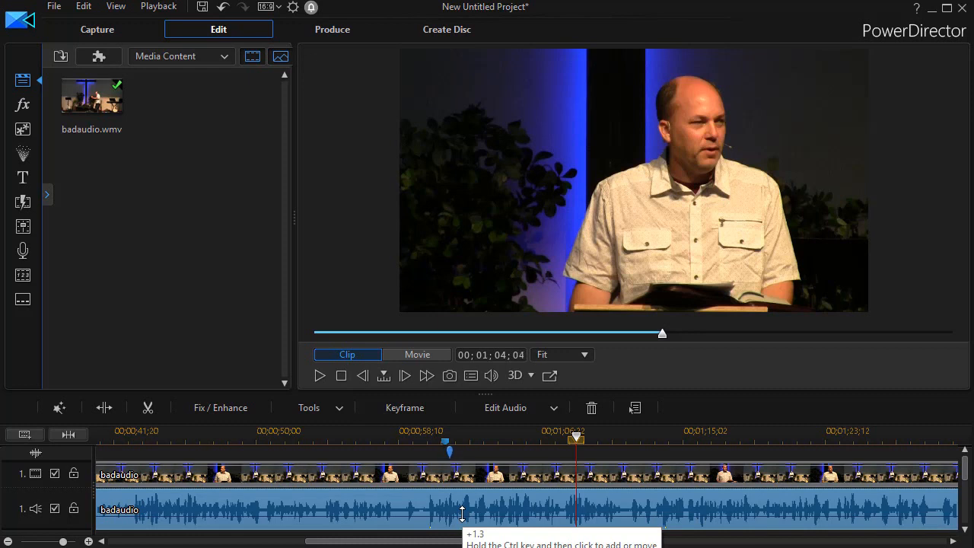
click(419, 433)
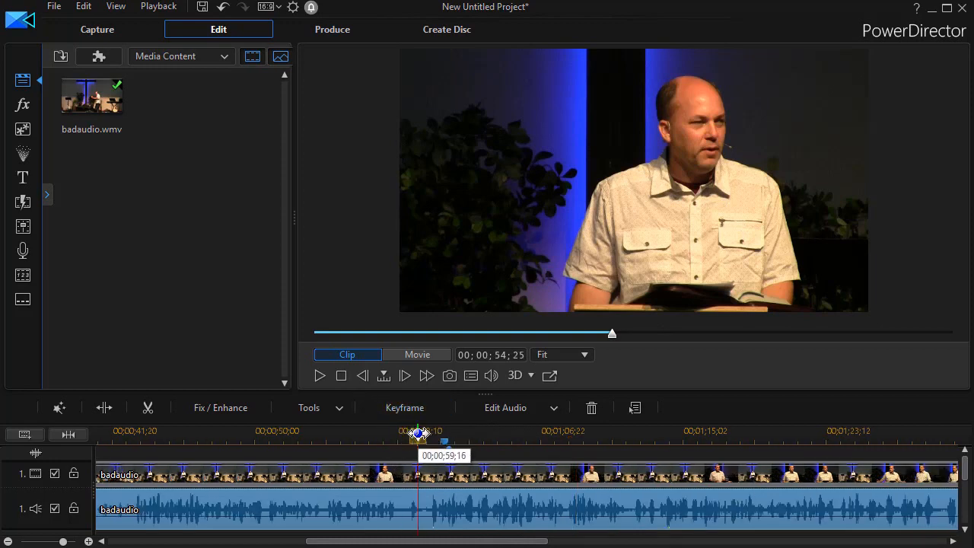
click(320, 375)
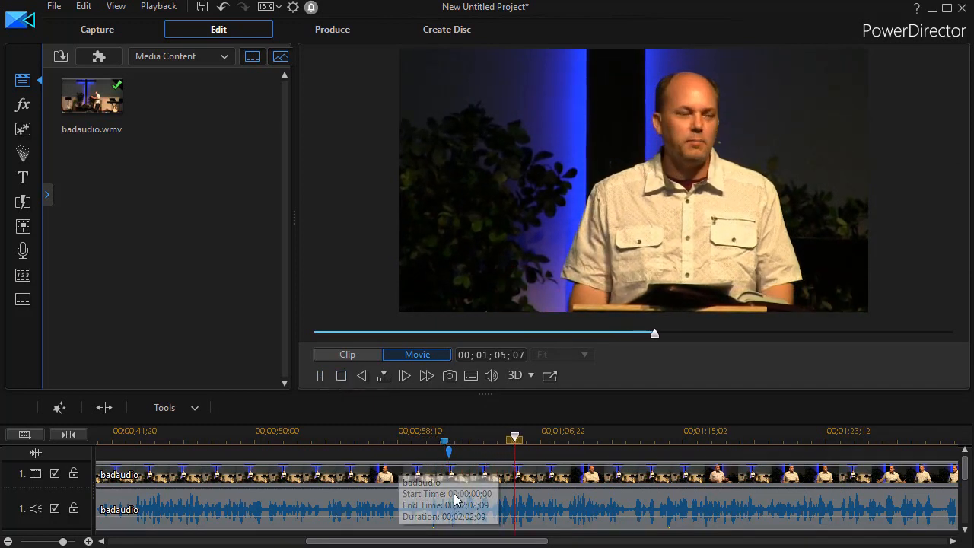
click(320, 382)
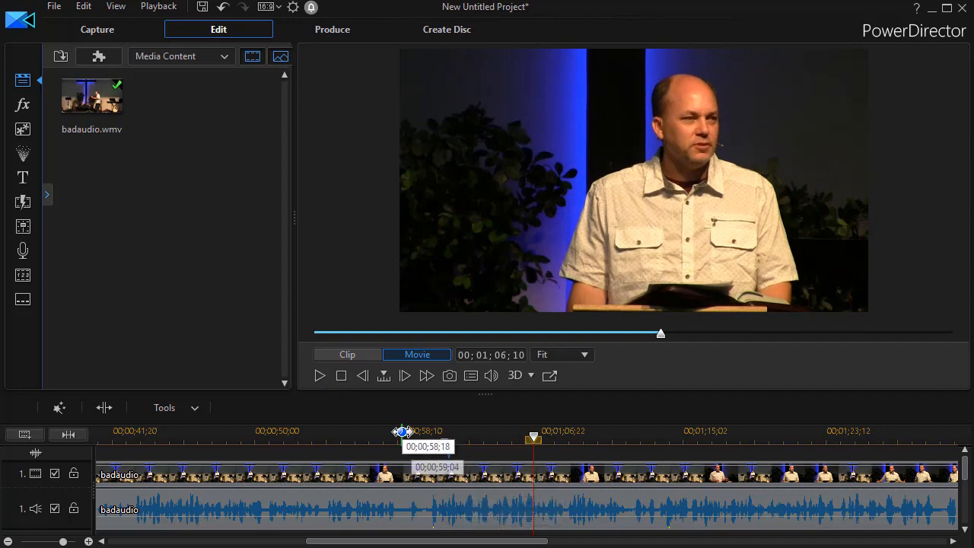
Nudge the audio clip slightly later again and replay the movie from 00;00;58;19 to check the lip sync.
click(403, 435)
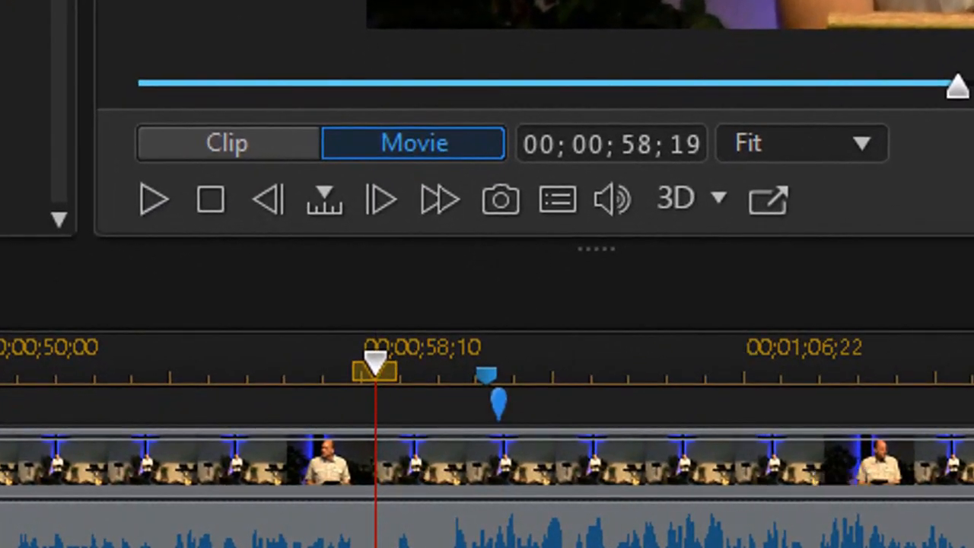
click(420, 505)
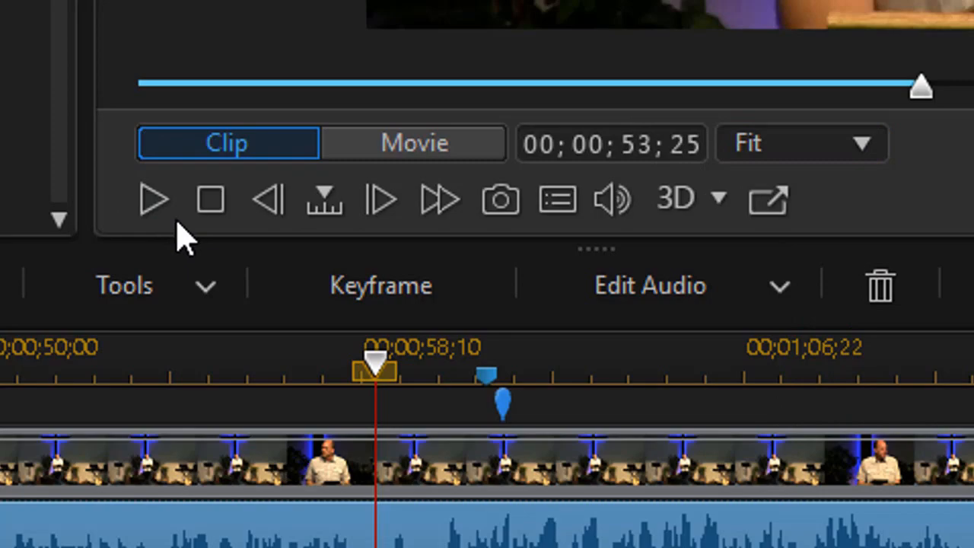
click(154, 201)
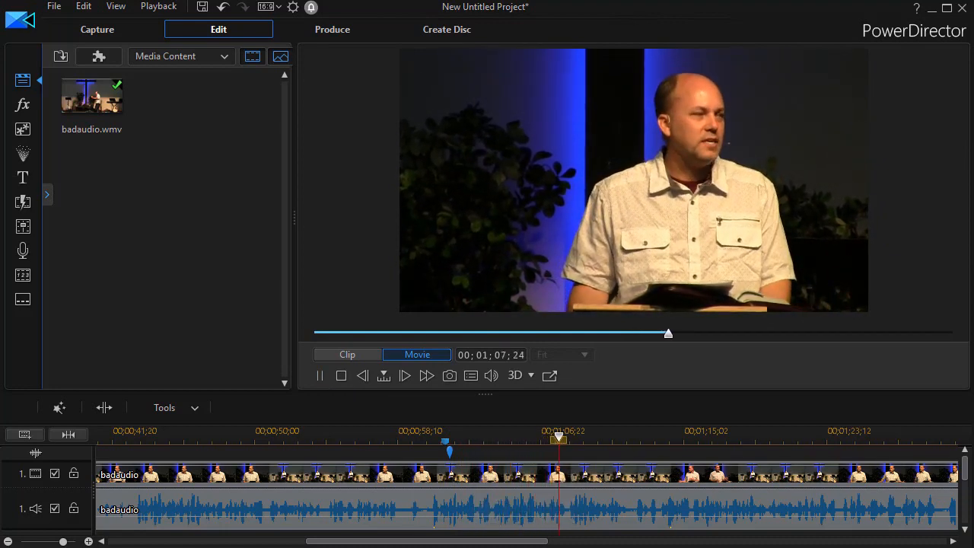
key(ctrl+/)
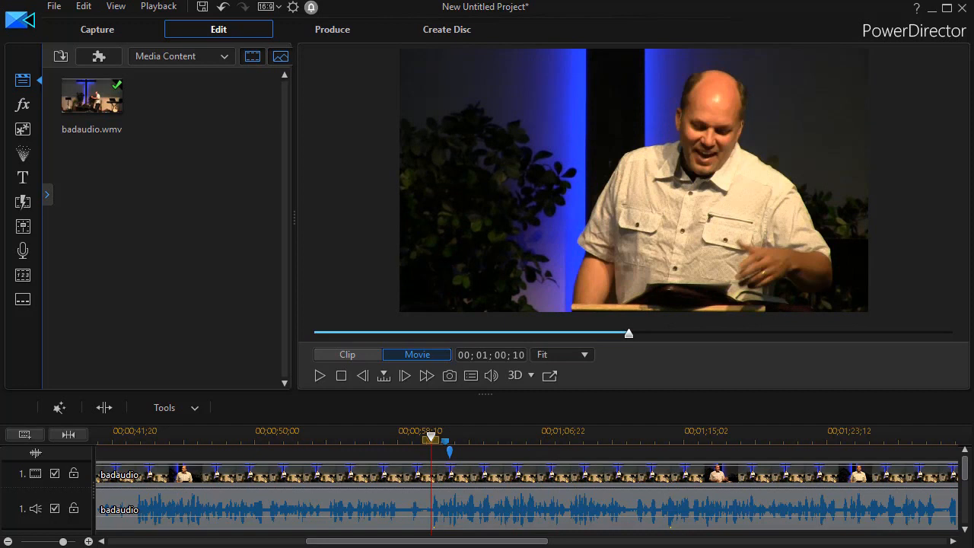